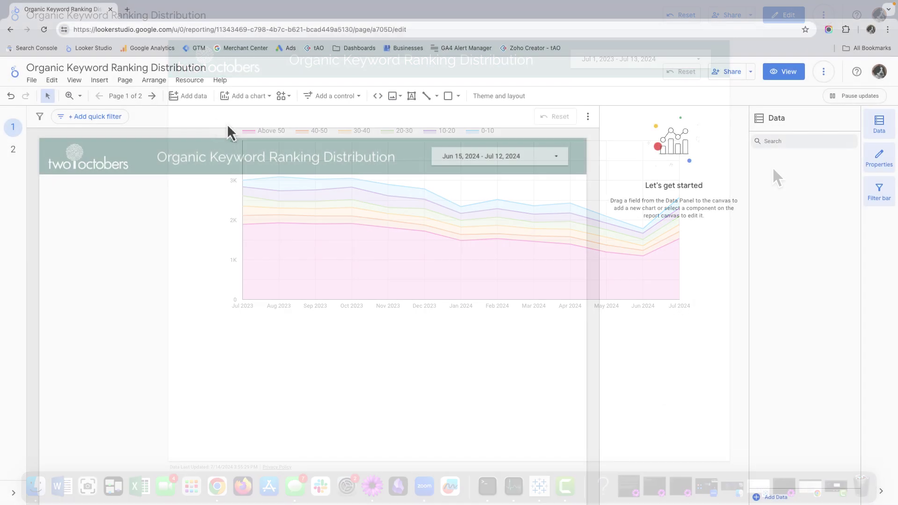
Step: Start adding a data source to the report using the Search Console connector
click(197, 80)
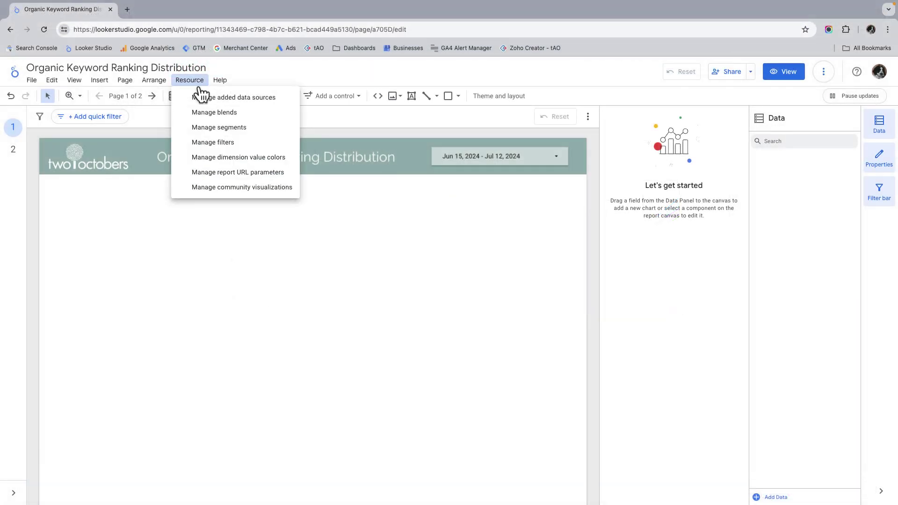
click(234, 99)
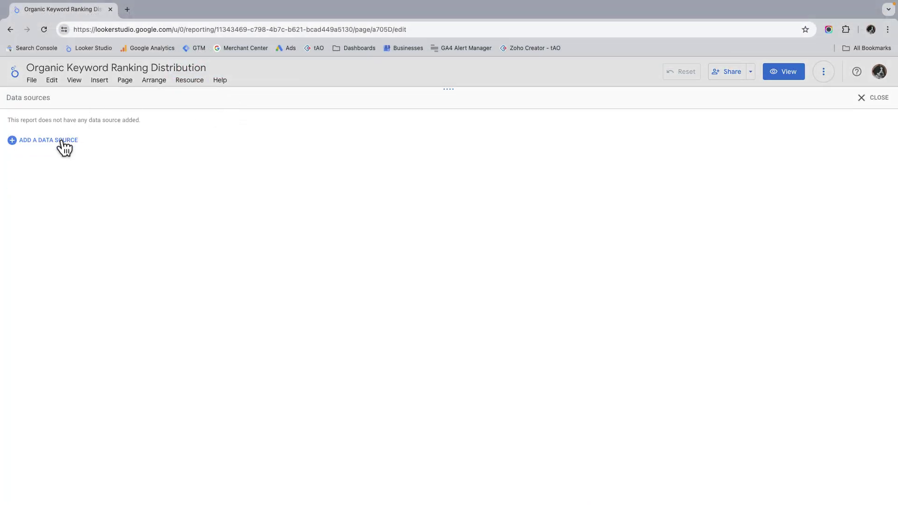
click(62, 142)
scroll(266, 286, down, 6)
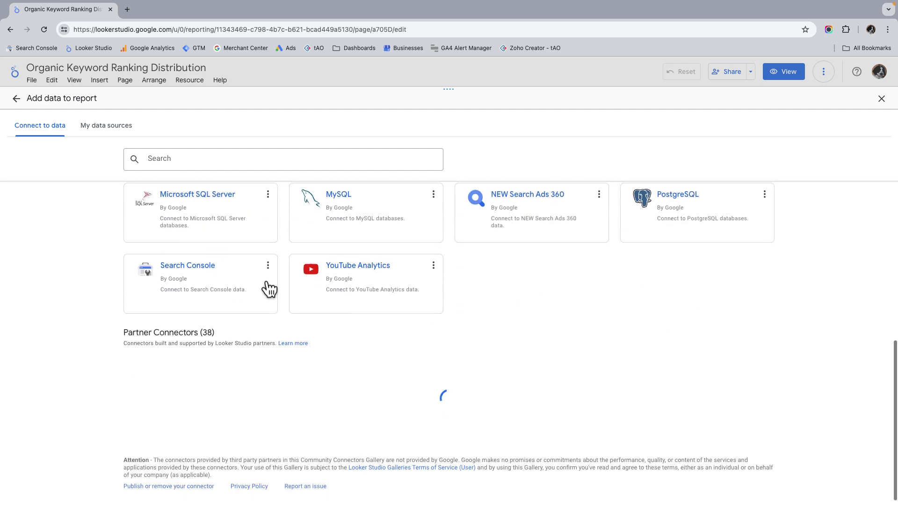
click(190, 275)
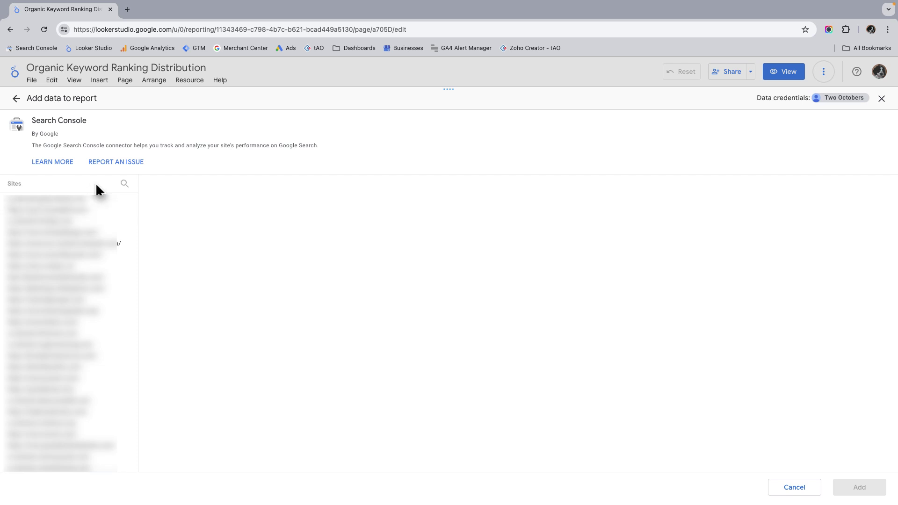
click(124, 185)
text(two)
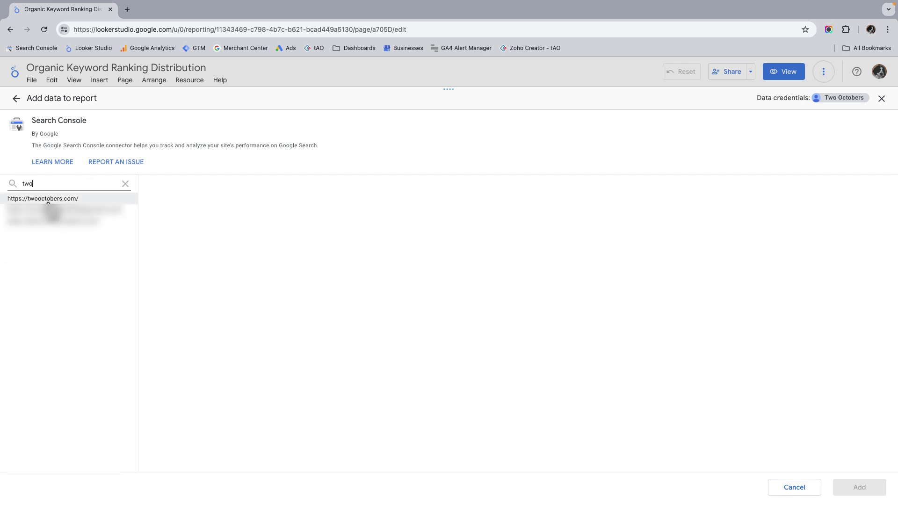
click(49, 200)
click(180, 203)
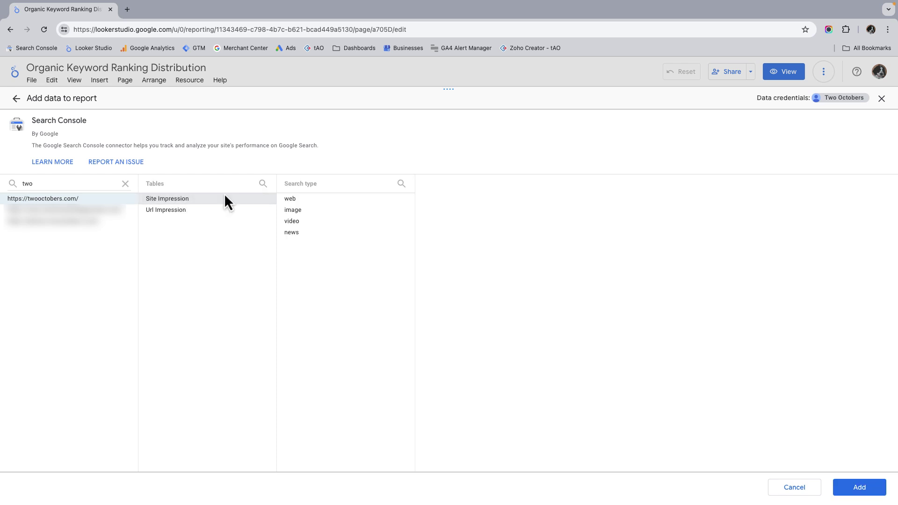
click(295, 199)
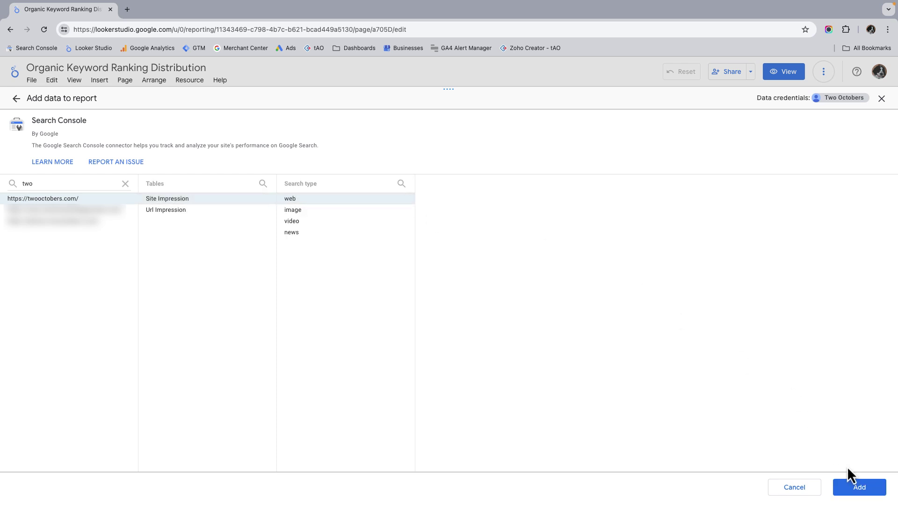
click(858, 487)
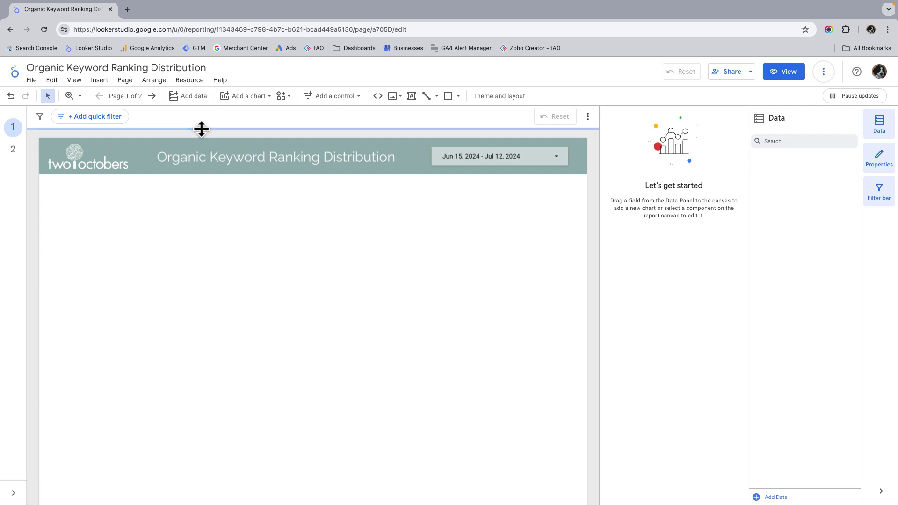
Step: Insert a stacked area chart on the blank page area below the report header
click(99, 80)
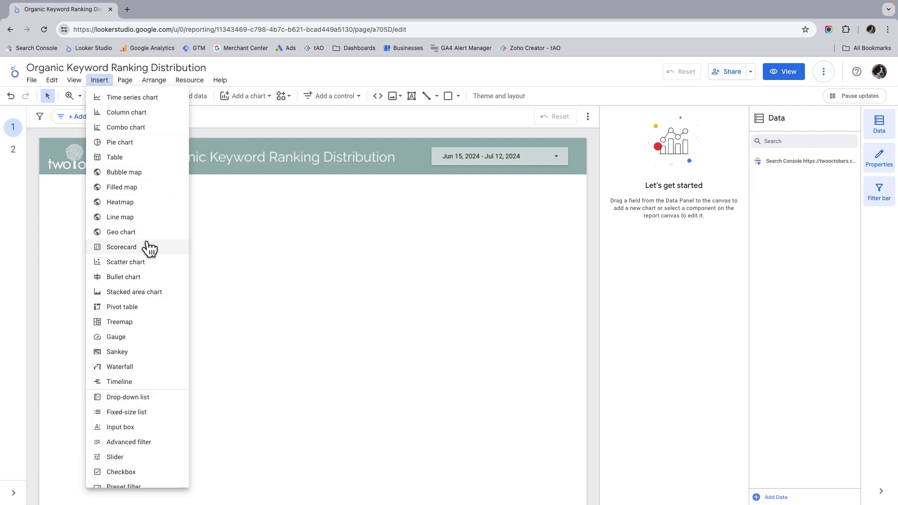
click(131, 292)
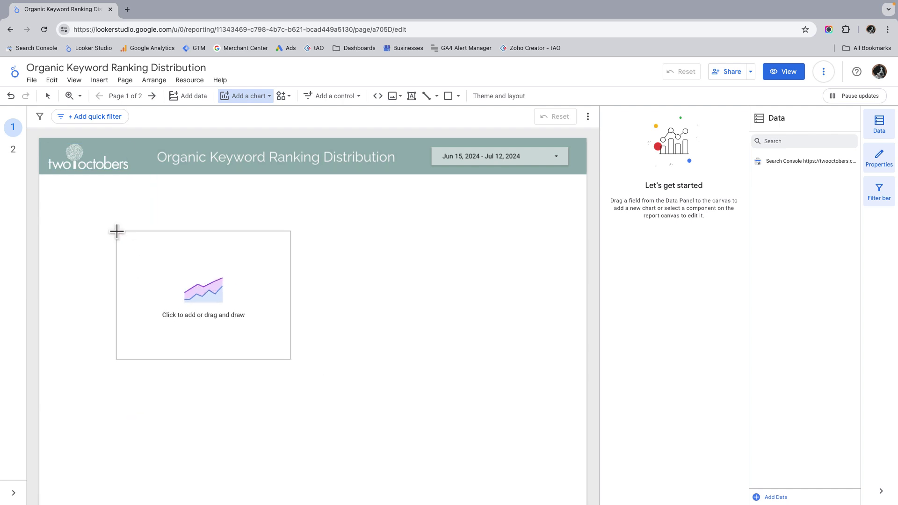
click(120, 230)
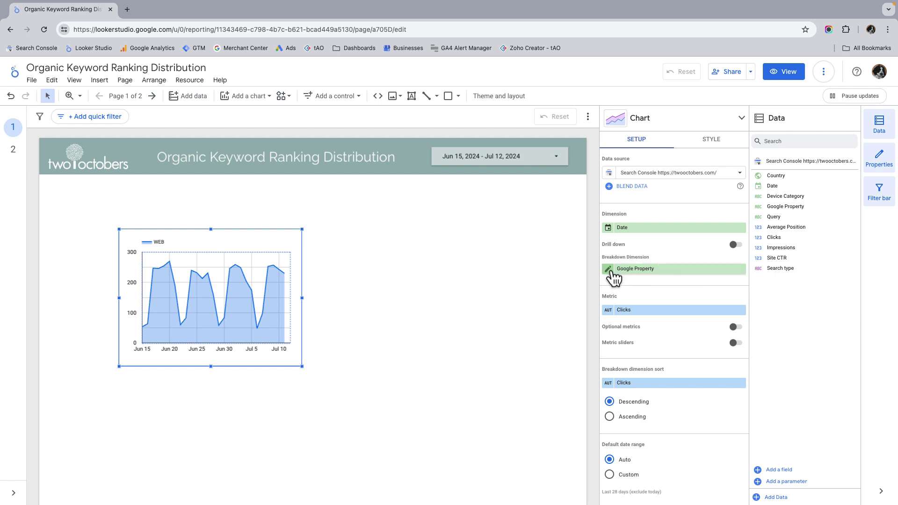
Step: Create a new calculated field named Position Ranges for the chart's breakdown dimension
click(635, 270)
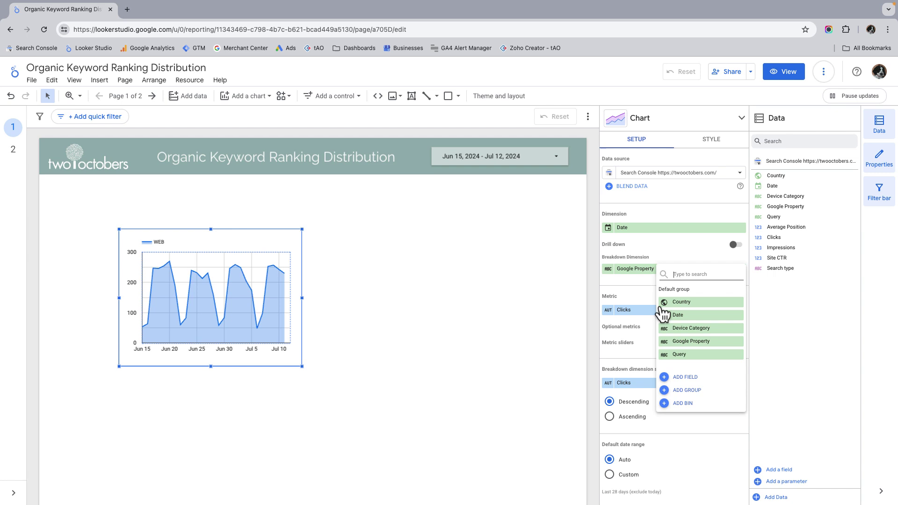
click(684, 377)
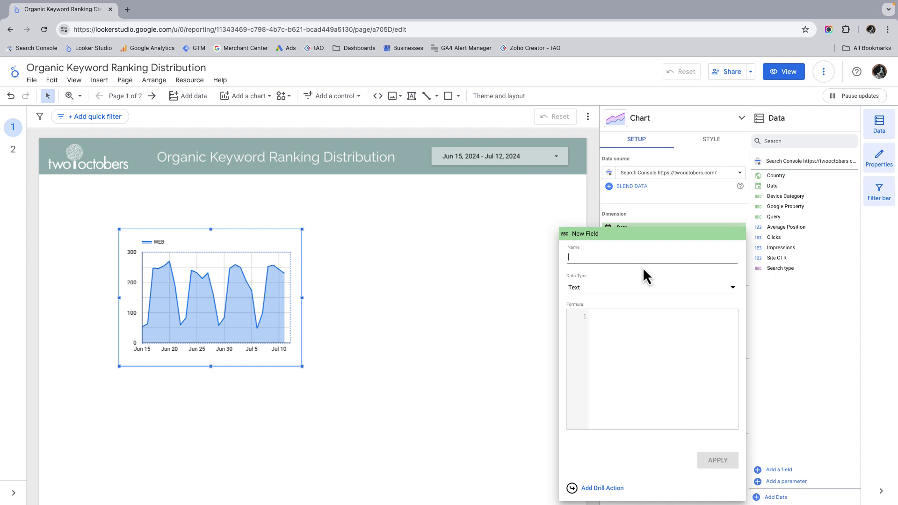
text(Position Ranges)
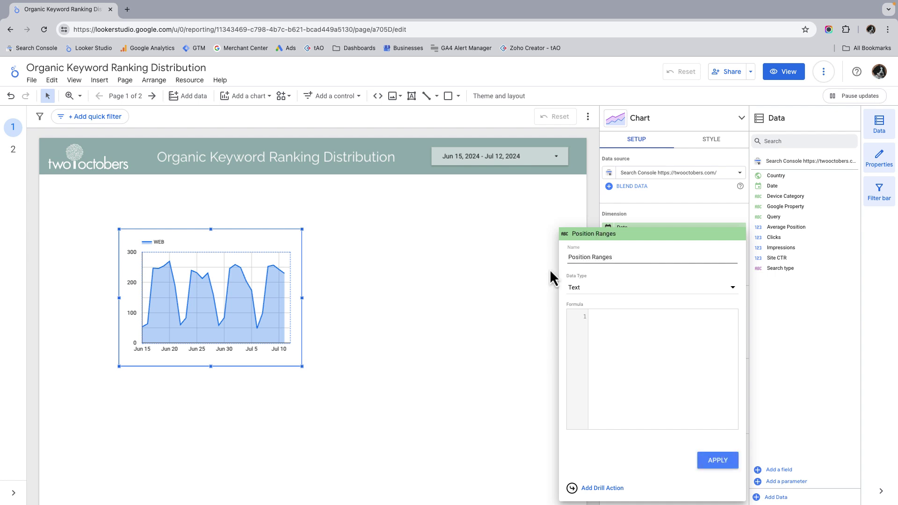
Step: Begin the field's formula with CASE and a first condition, WHEN Average Position <= 10 THEN "0-10"
click(622, 330)
text(CASE )
text(WHEN )
text(Averag)
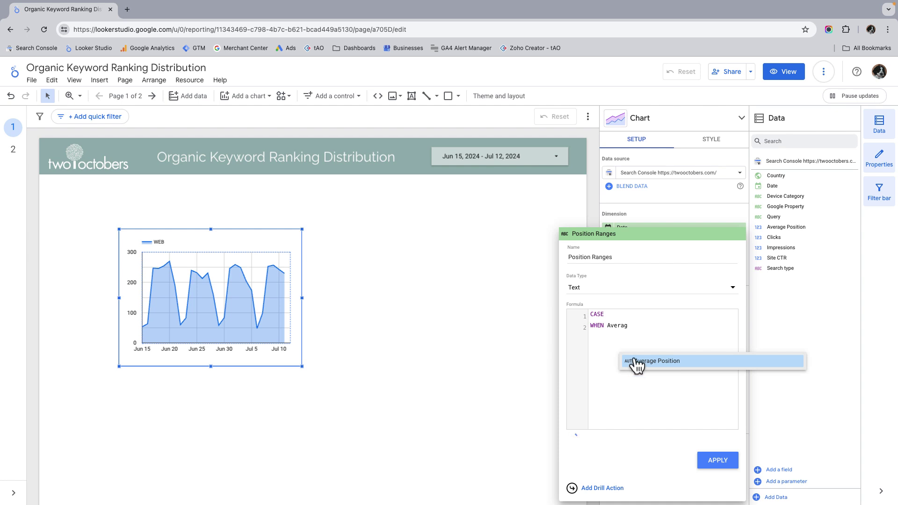
click(649, 362)
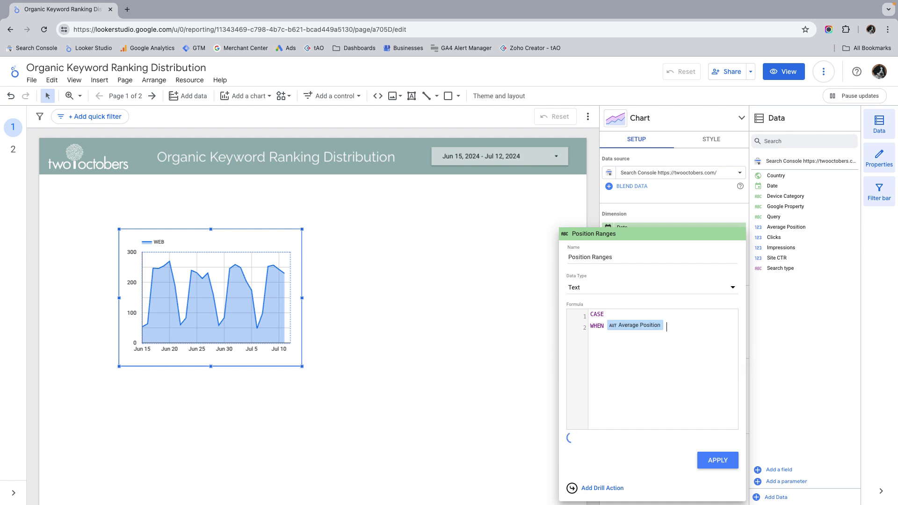
text(<= 10 THEN "0-10)
key(Return)
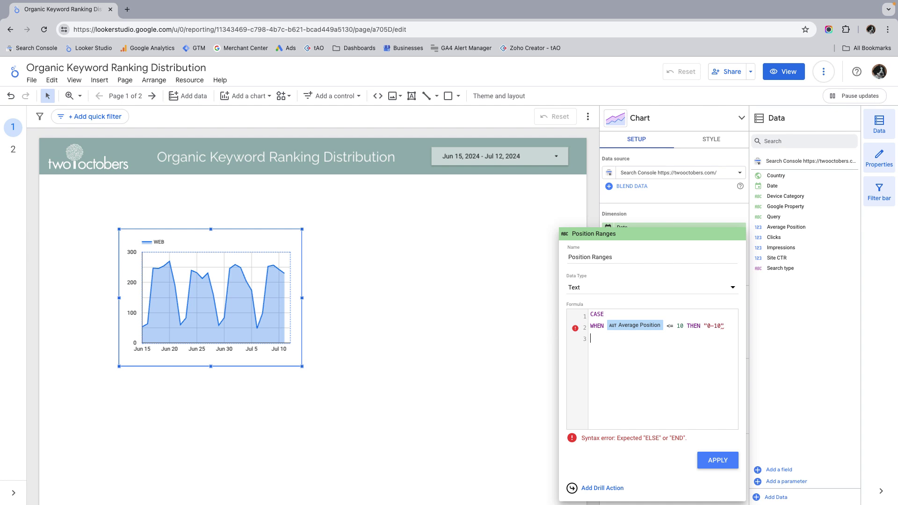
Step: Add WHEN conditions for Average Position <= 20, <= 30 and <= 40, returning "10-20", "20-30" and "30-40"
text(WHEN Average Position <= 20 THEN "10-20")
key(Return)
text(WHEN )
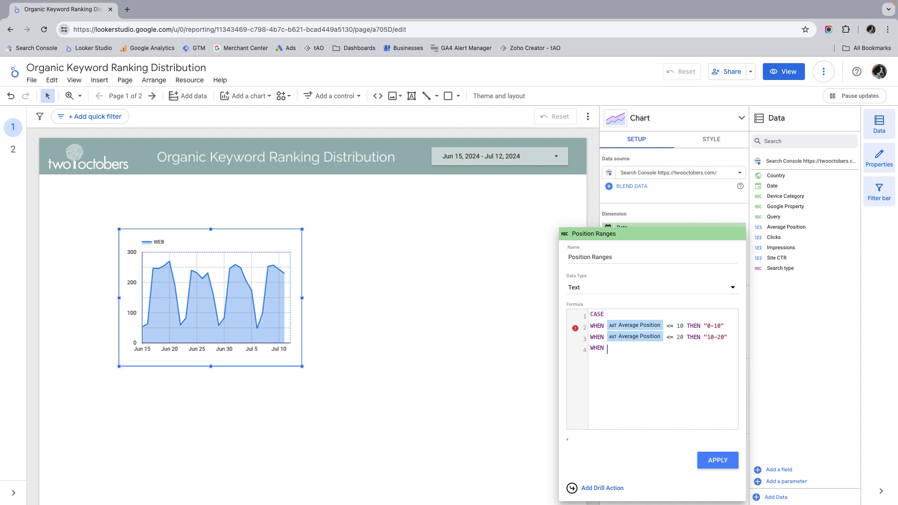
text(Average Position <= 30 THEN "20-30")
key(Return)
text(WHEN Average Position <= 40 THEN "30-40")
key(Return)
Step: Complete the formula with WHEN Average Position <= 50 THEN "40-50", ELSE "Above 50" and END
text(WHEN Average Position <= )
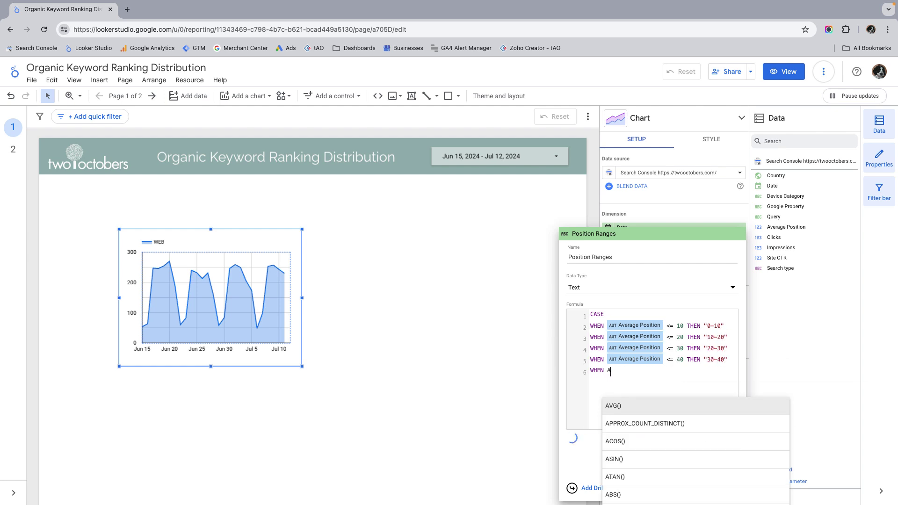
text(50 THEN "40-50")
key(Return)
text(ELSE "Above 50")
key(Return)
text(END)
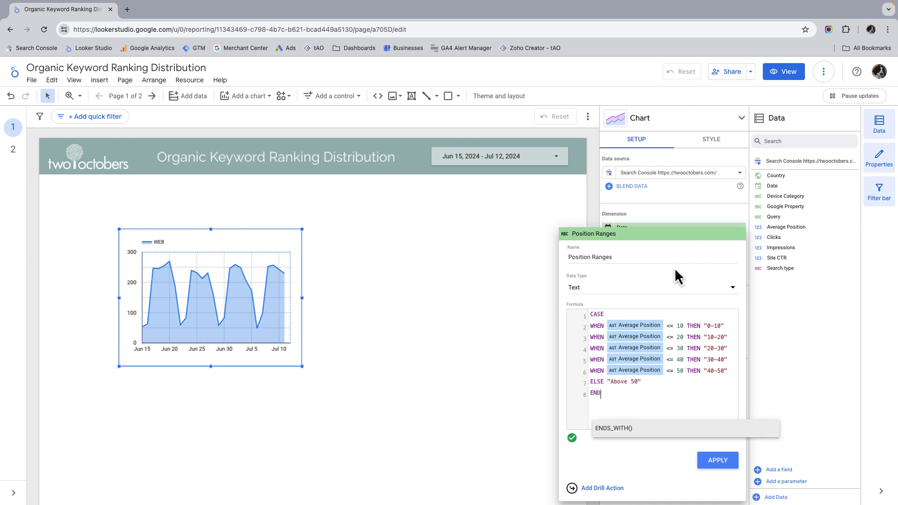
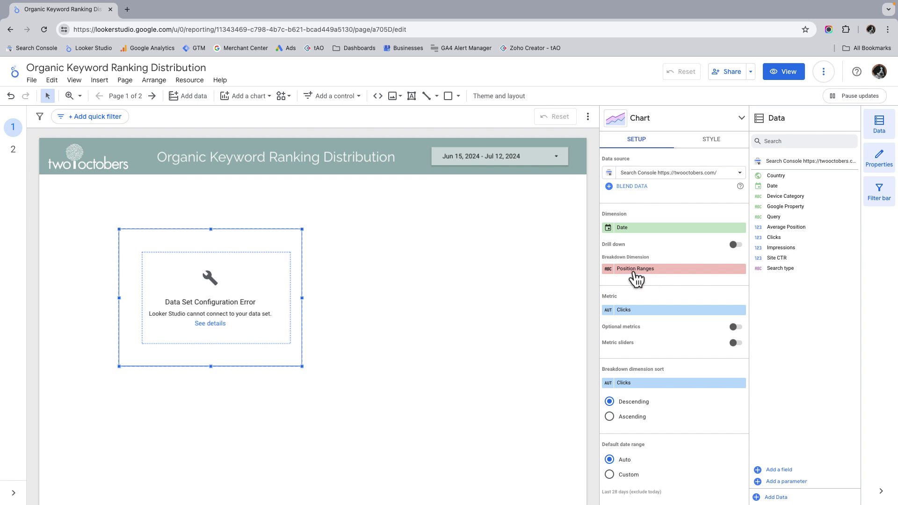
Step: Select the whole formula of the Position Ranges breakdown field for copying, and leave the field editor
click(609, 271)
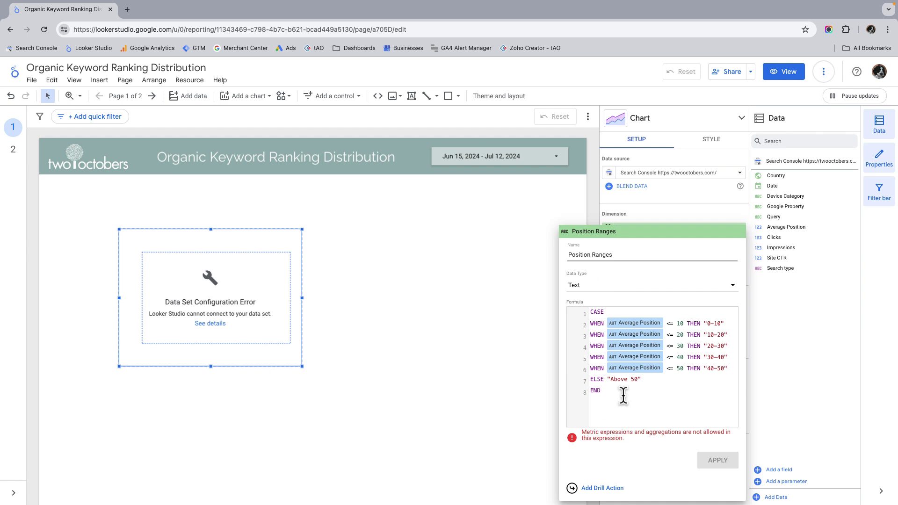
drag(615, 395, 570, 302)
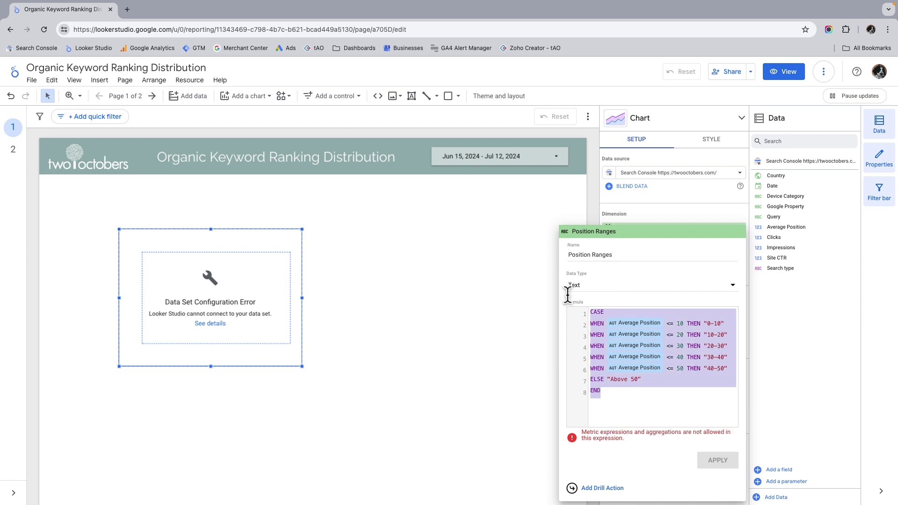
click(499, 260)
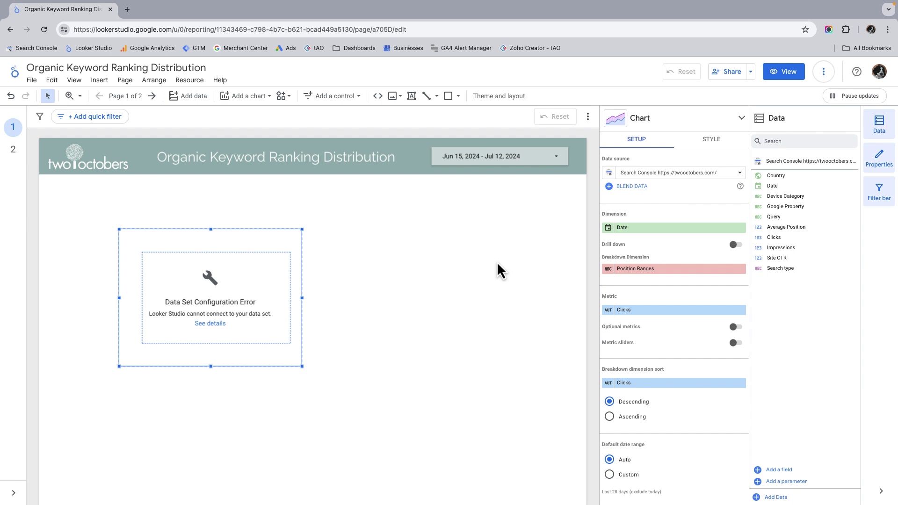
Step: Create a data blend and replace the Google Property dimension in Table 1 with Date and Query
click(189, 80)
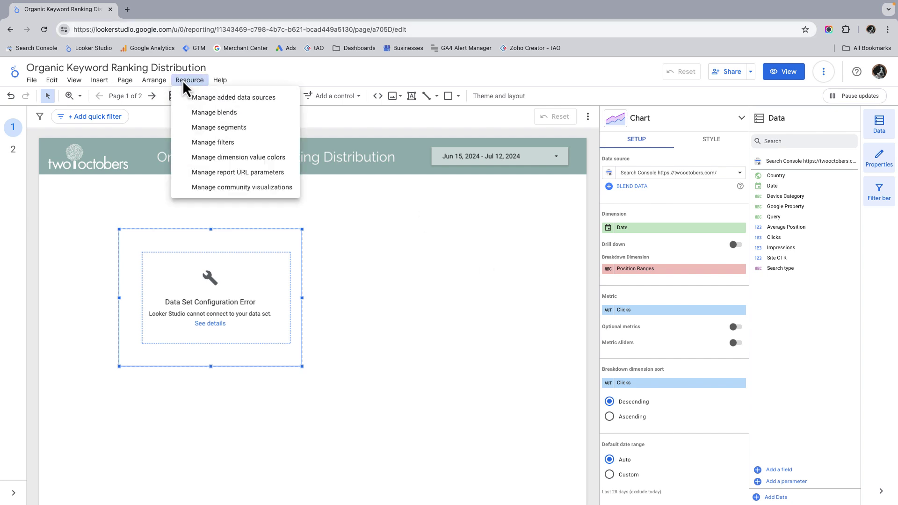
click(222, 115)
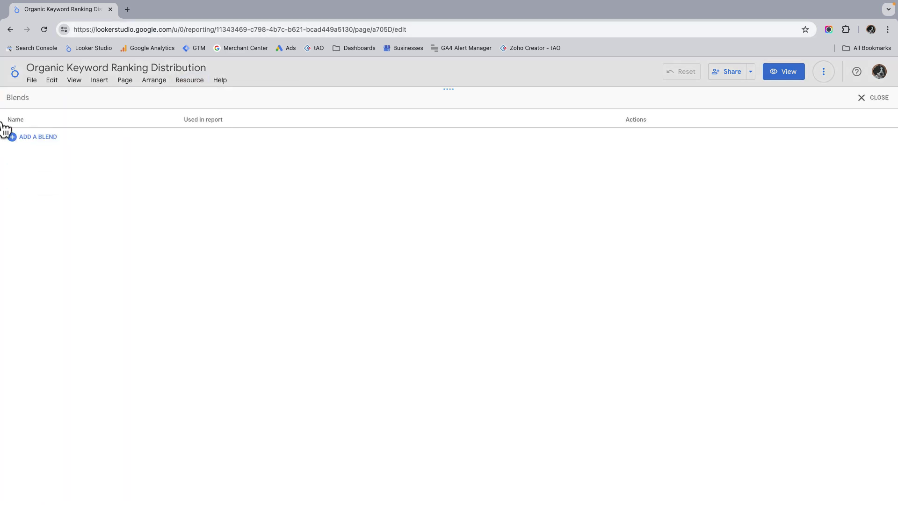
click(38, 137)
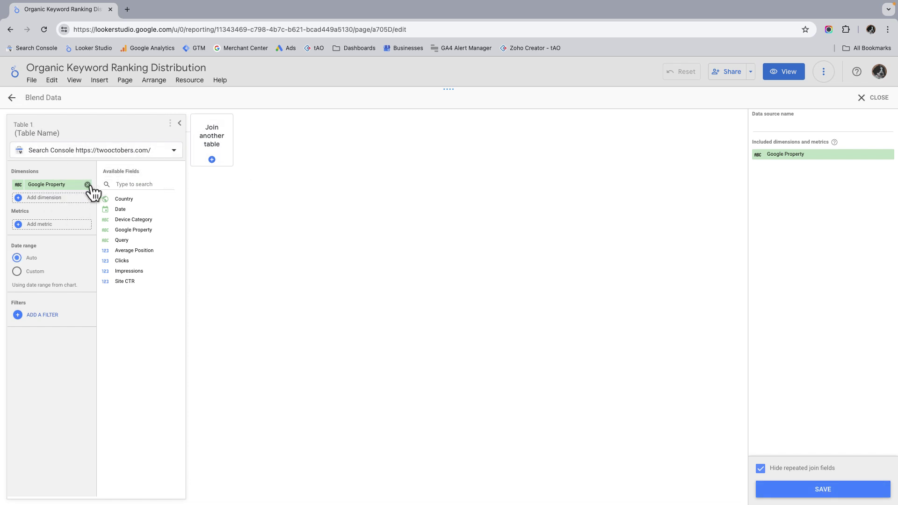
click(87, 184)
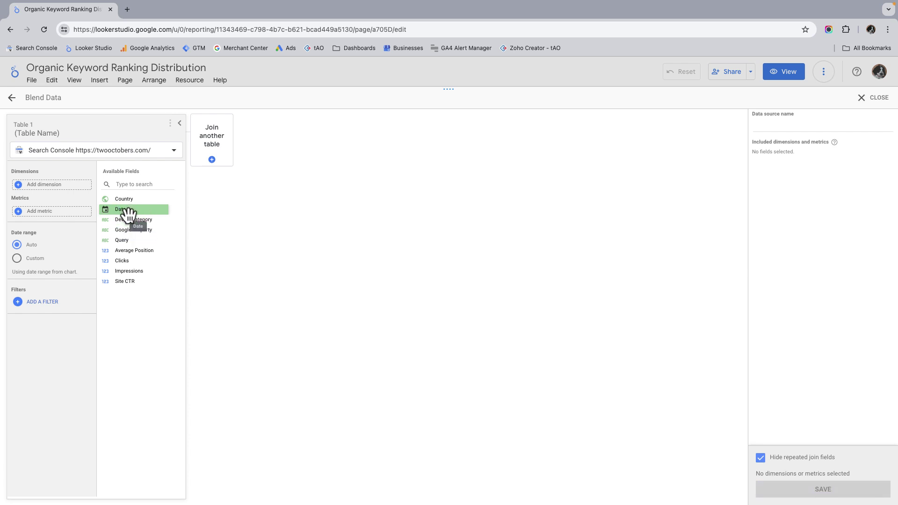
drag(131, 215, 54, 185)
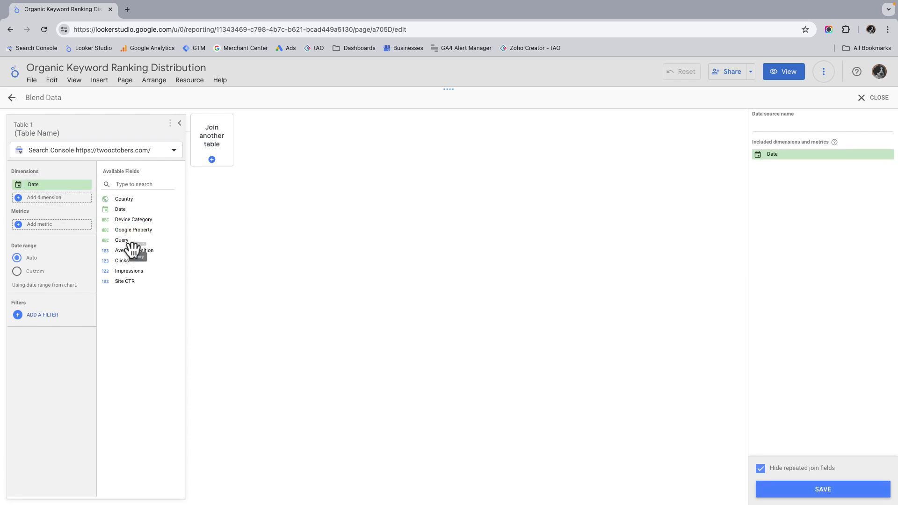
drag(123, 240, 55, 200)
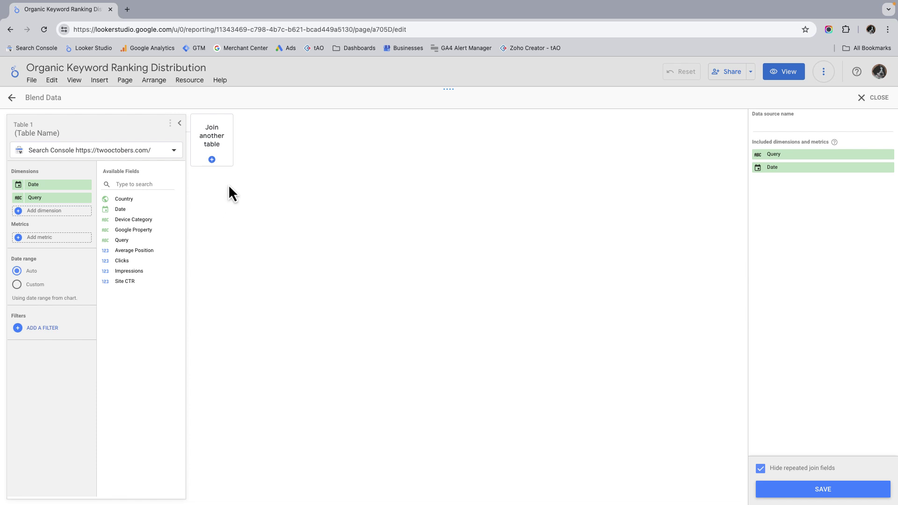
Step: Join a second Search Console table with Query and Date dimensions, and add Average Position as its metric
click(212, 159)
click(238, 162)
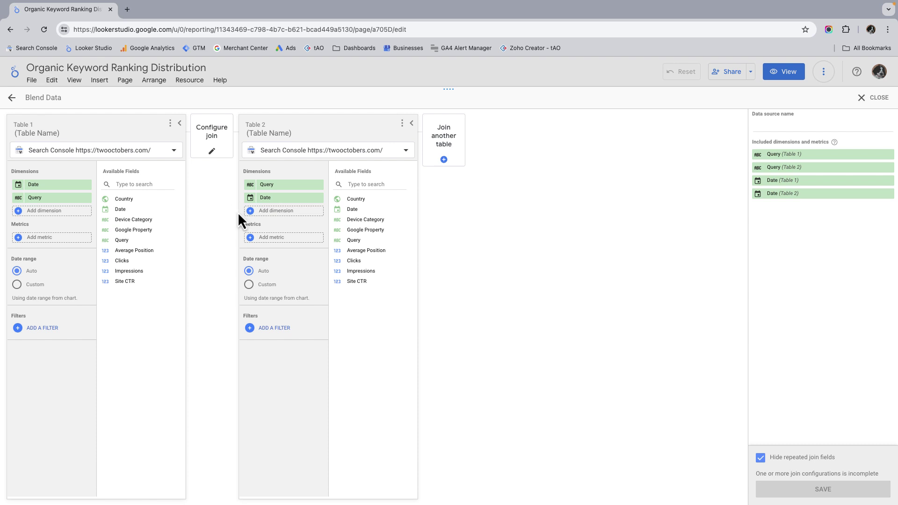
click(274, 238)
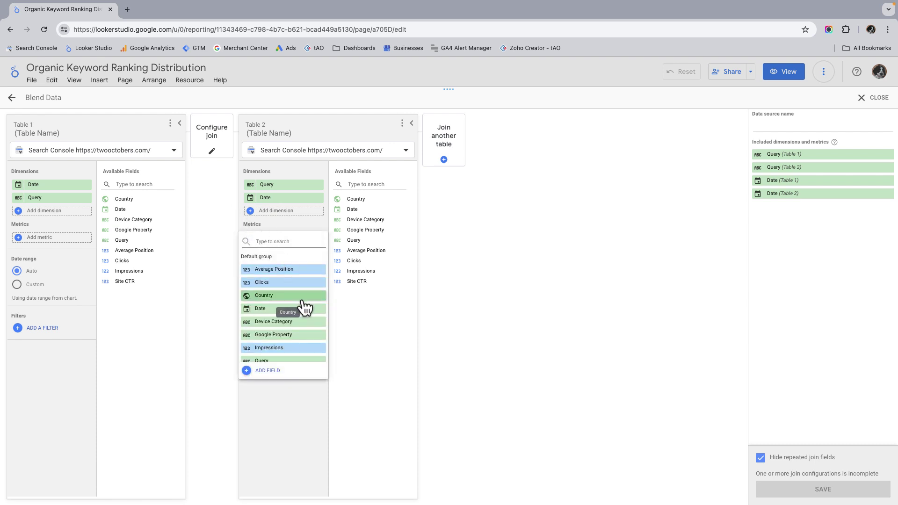
scroll(276, 355, down, 1)
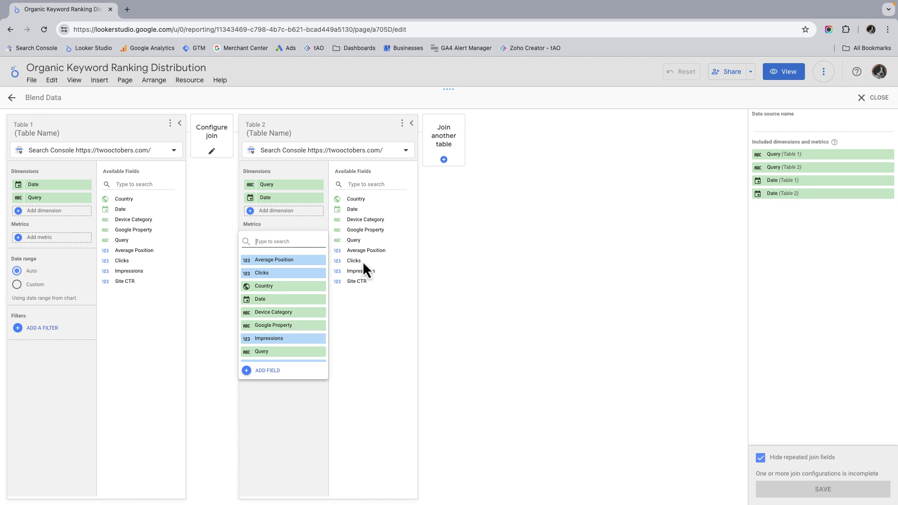
click(364, 249)
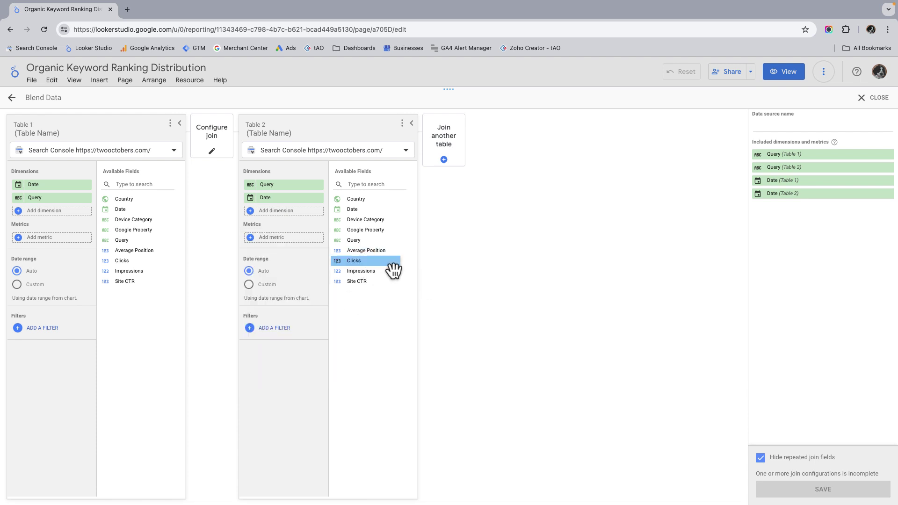
drag(369, 251, 278, 241)
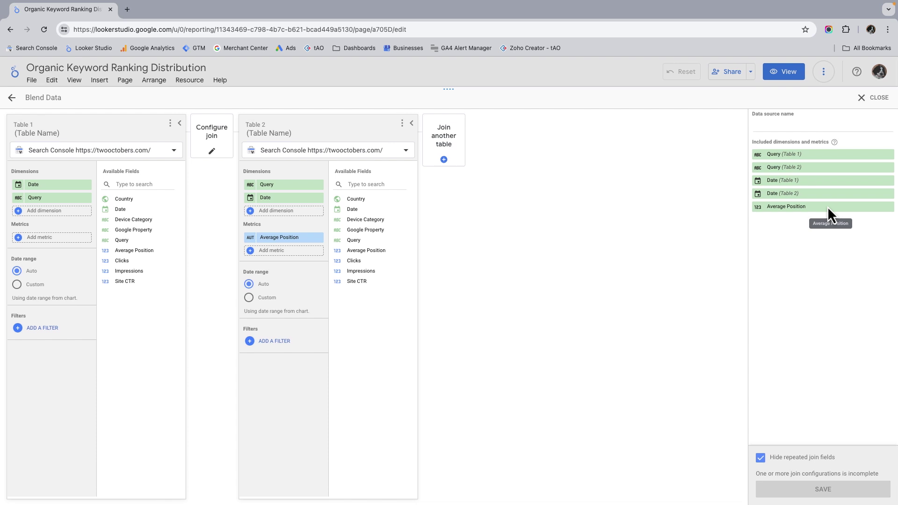
Step: Left outer join Table 1 and Table 2 on Query and Date, and save the blend as "GSC self-blend"
click(215, 141)
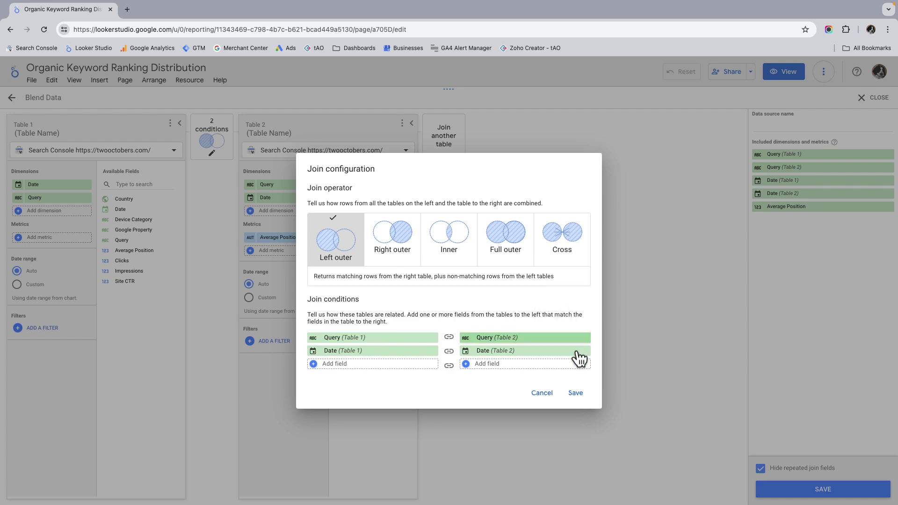
click(576, 393)
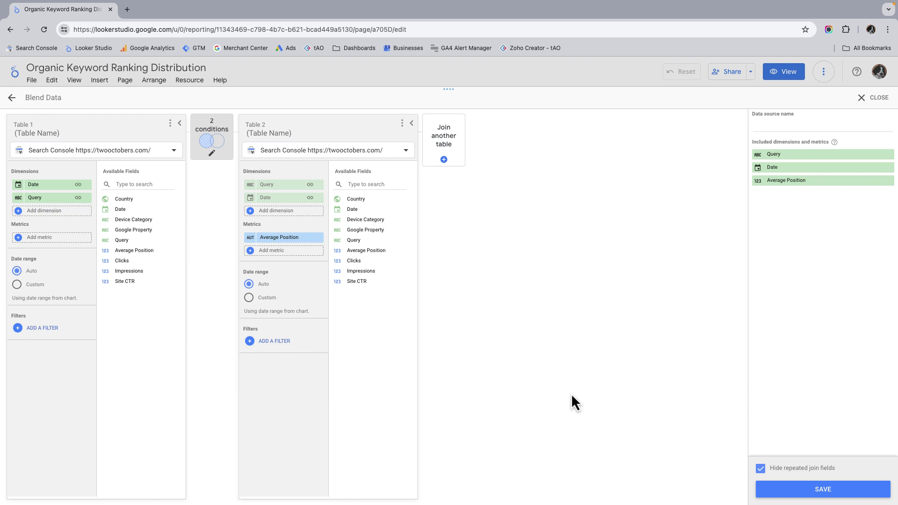
click(809, 125)
text(G)
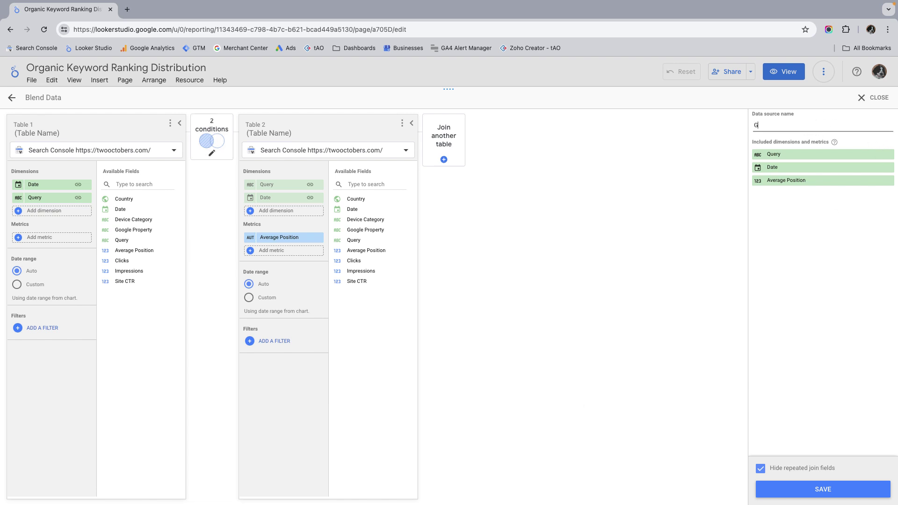
text(A)
text(SC self-blen)
text(d)
click(819, 489)
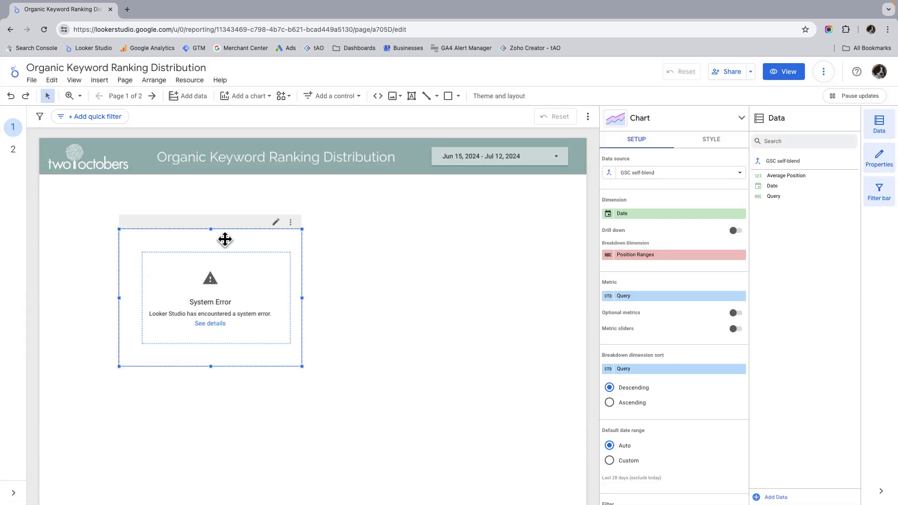
Step: Replace the broken chart on the page with a new stacked area chart that uses the GSC self-blend data source
key(Delete)
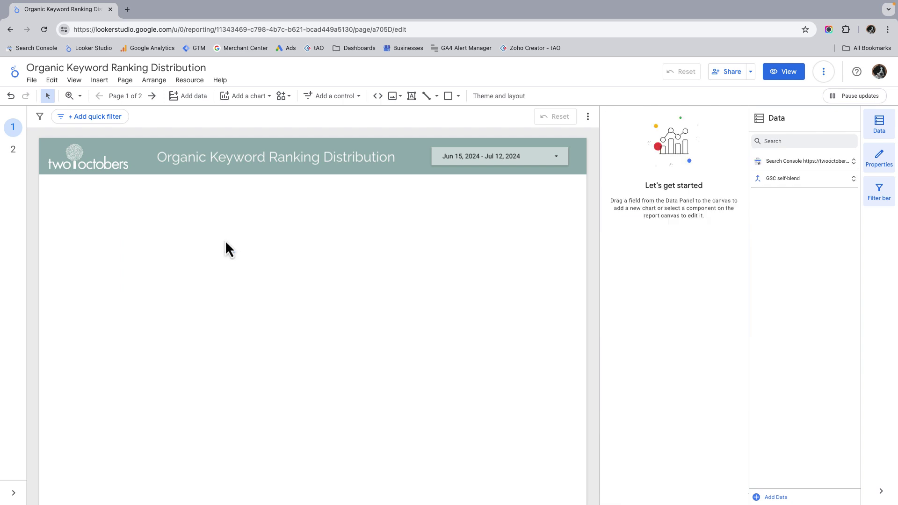
click(99, 80)
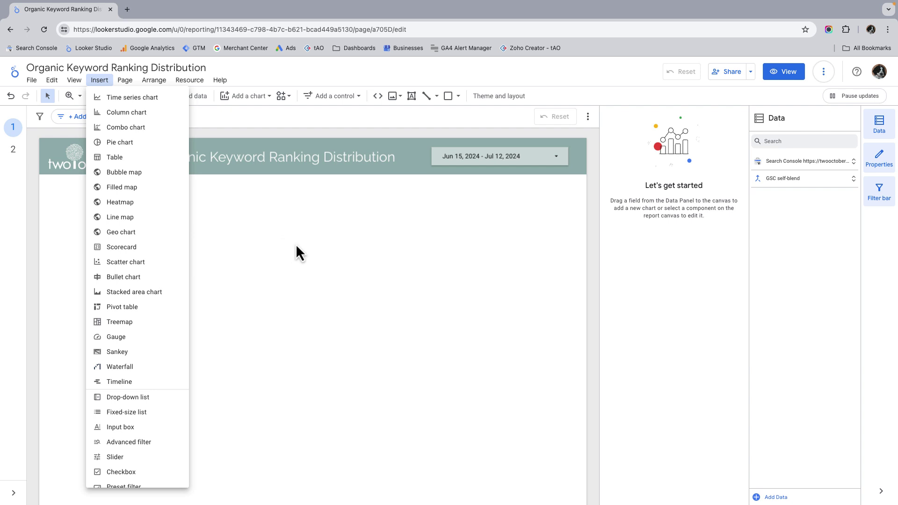
click(138, 292)
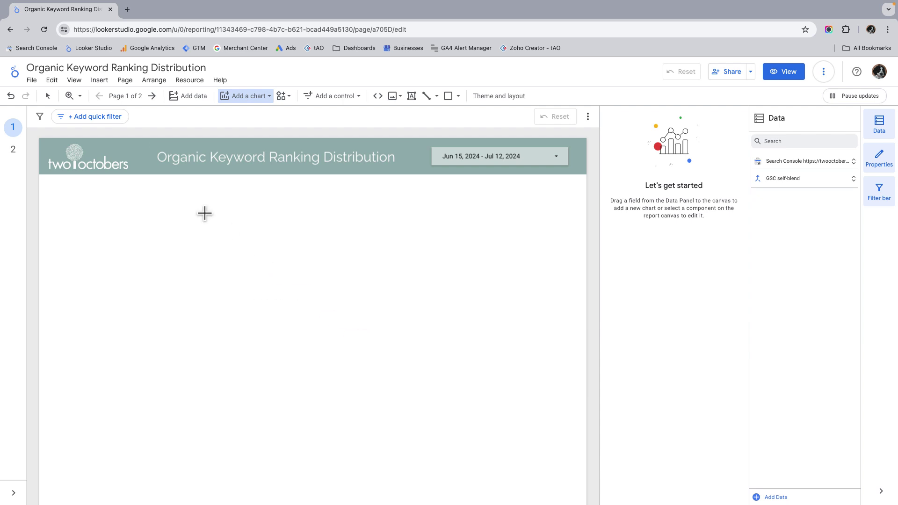
click(204, 212)
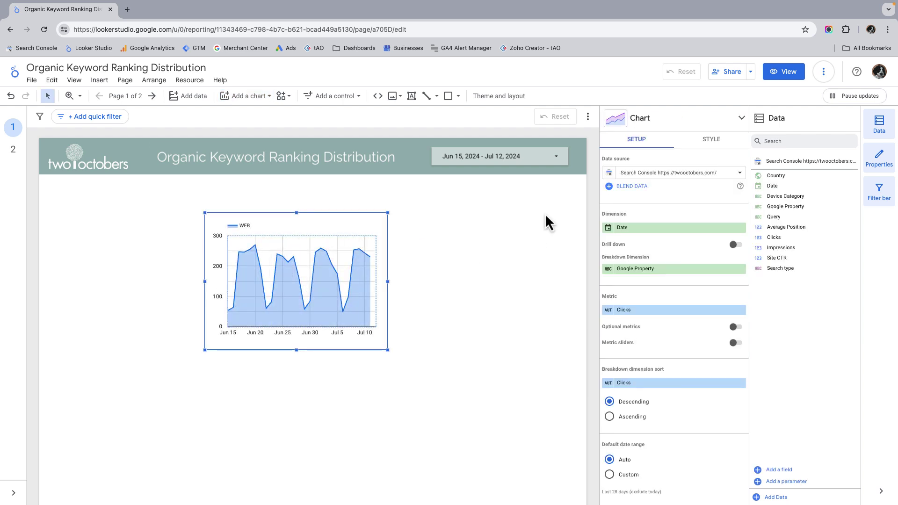
click(642, 172)
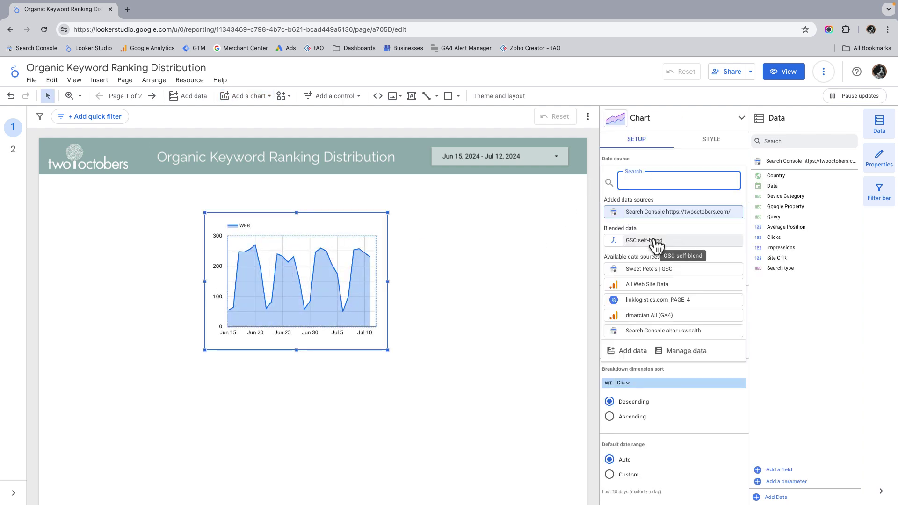
click(654, 241)
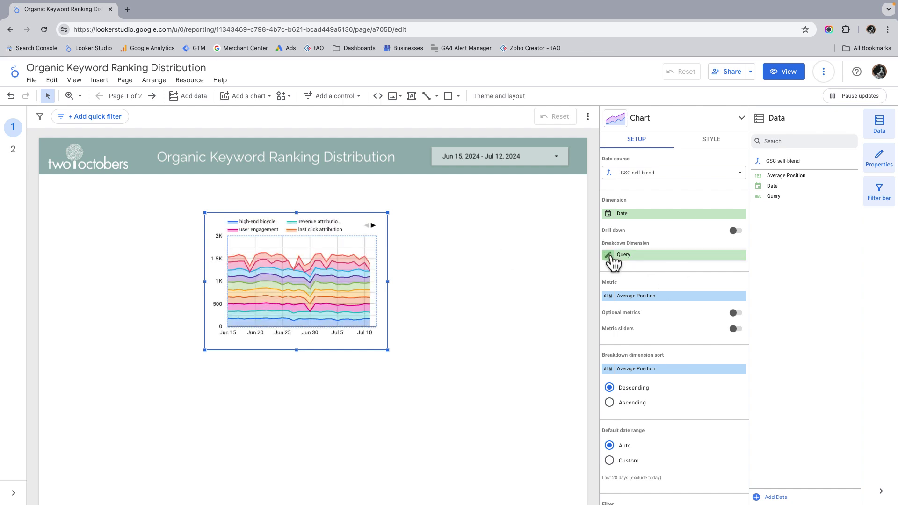
Step: Replace the Query breakdown dimension with a new field "Position Group" containing the copied CASE formula for Average Position ranges from "0-10" to "Above 50"
click(663, 255)
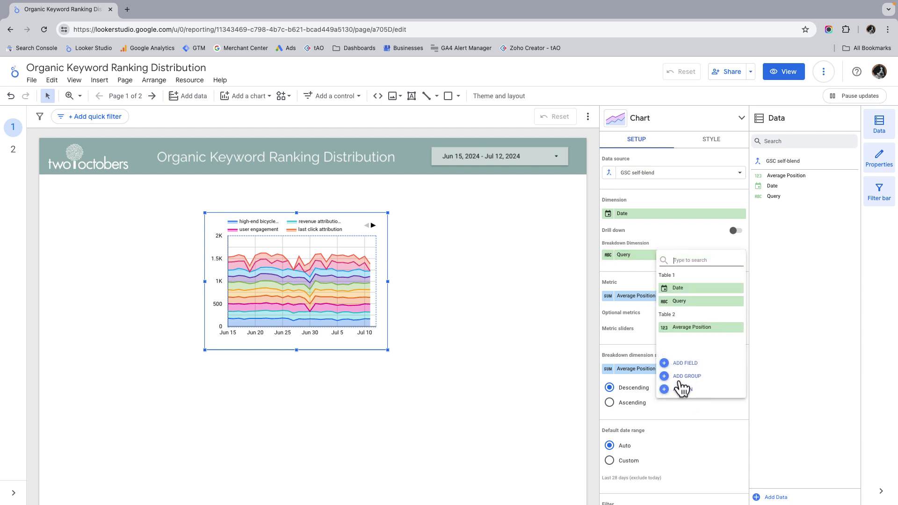
click(684, 363)
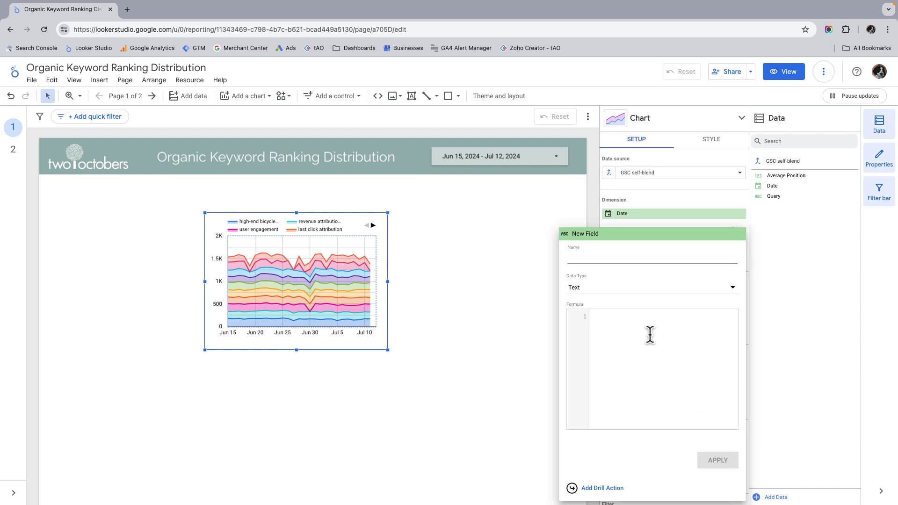
text(P)
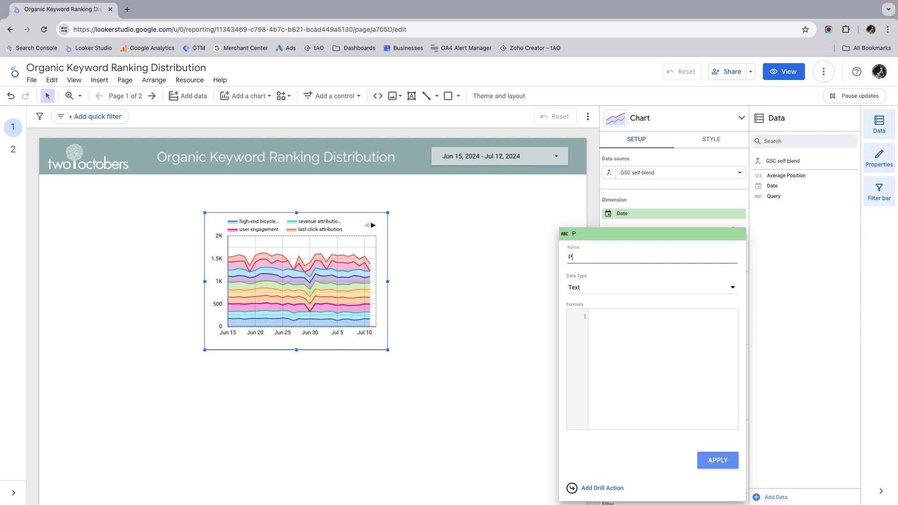
text(osition Group)
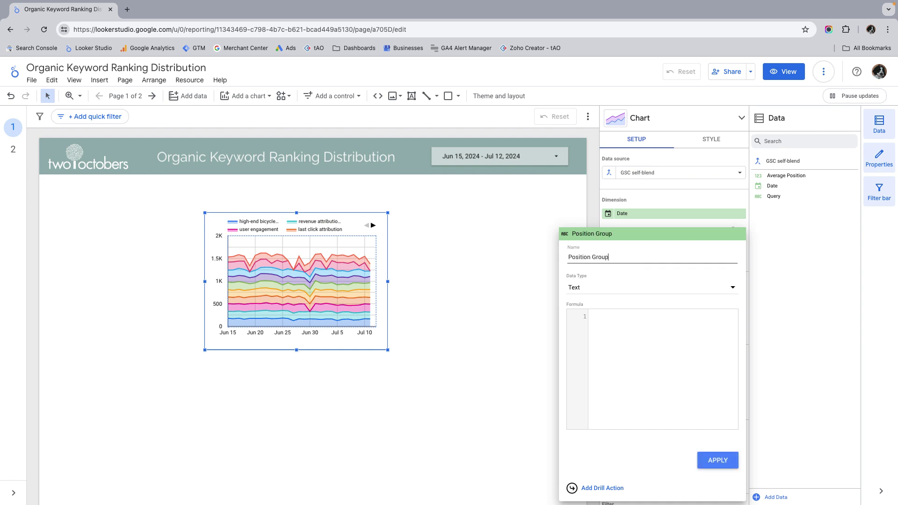
click(658, 356)
text(CASE WHEN Average Position <= 10 THEN "0-10" WHEN Average Position <= 20 THEN "10-20" WHEN Average Position <= 30 THEN "20-30" WHEN Average Position <= 40 THEN "30-40" WHEN Average Position <= 50 THEN "40-50" ELSE "Above 50" END)
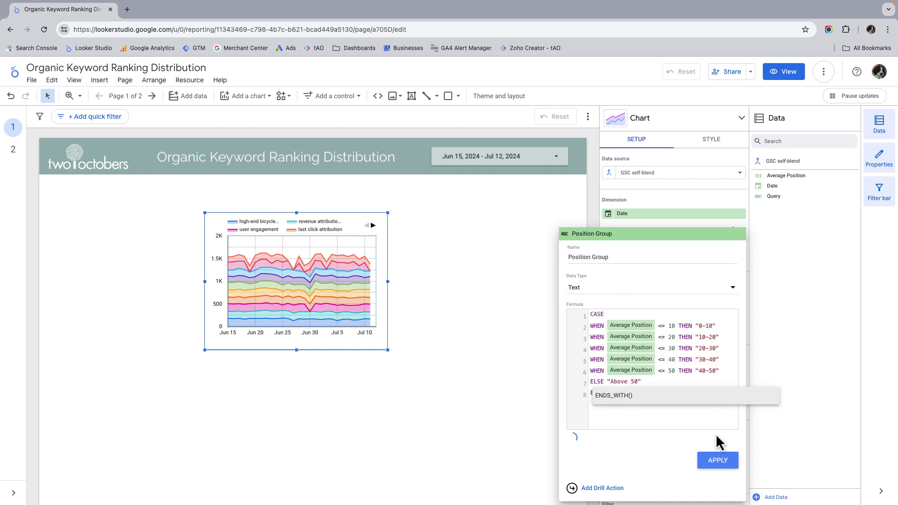
click(718, 463)
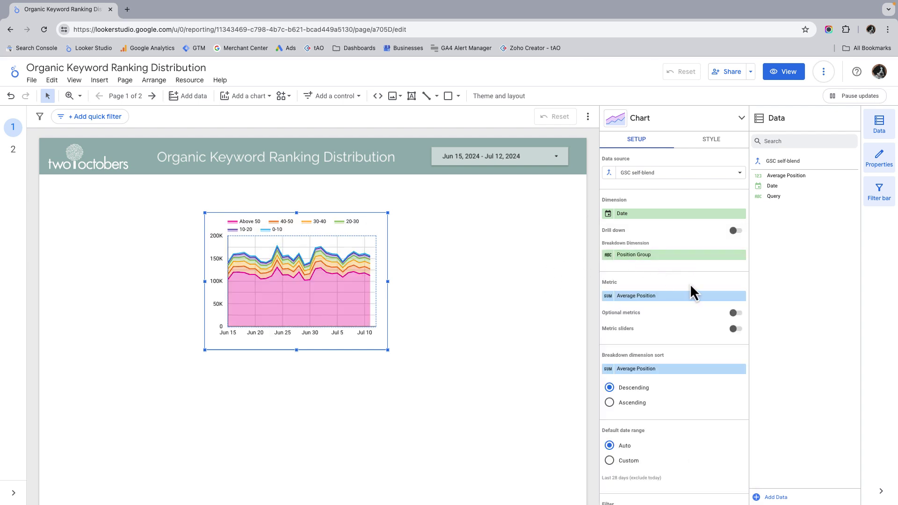
Step: Set the chart's metric to Query, and enlarge the chart on both sides and downward to span most of the page width
click(642, 296)
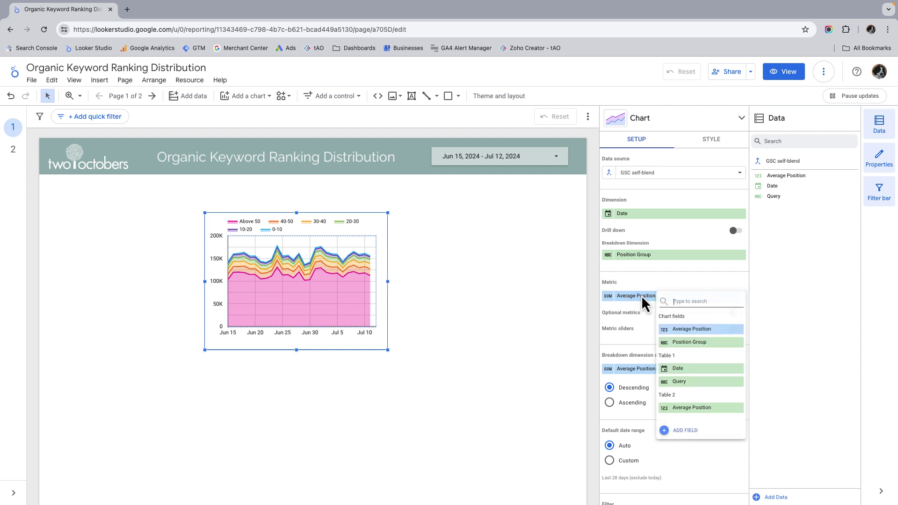
click(695, 381)
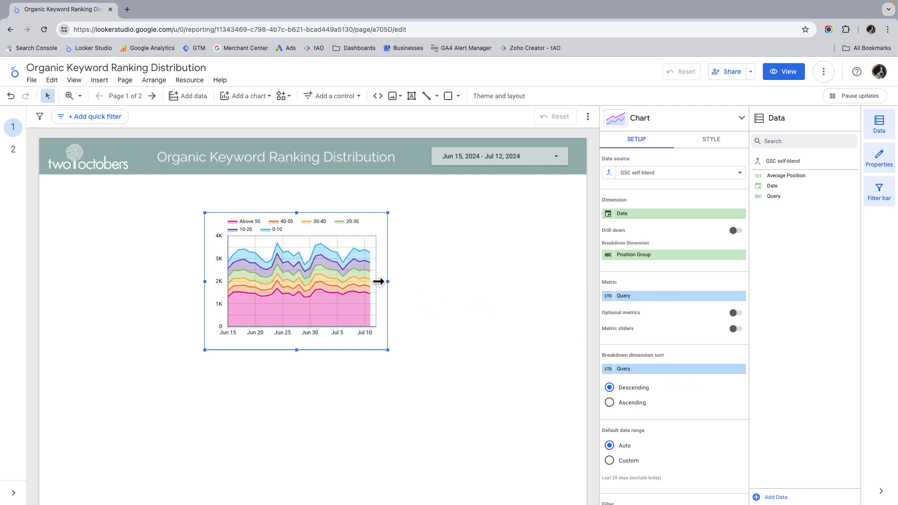
drag(381, 281, 541, 280)
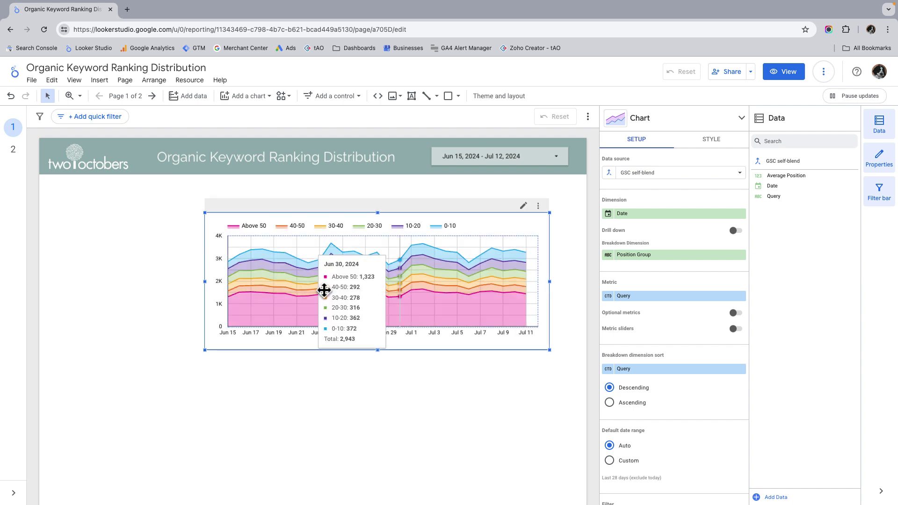
drag(204, 281, 89, 281)
drag(318, 350, 328, 413)
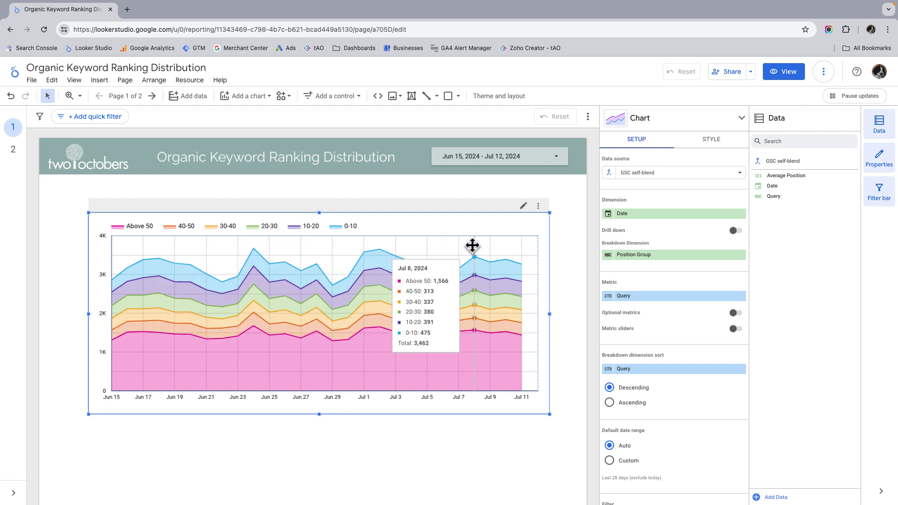
Step: Apply an advanced date range to the report's date control, with the start date set to today minus 12 months
click(558, 161)
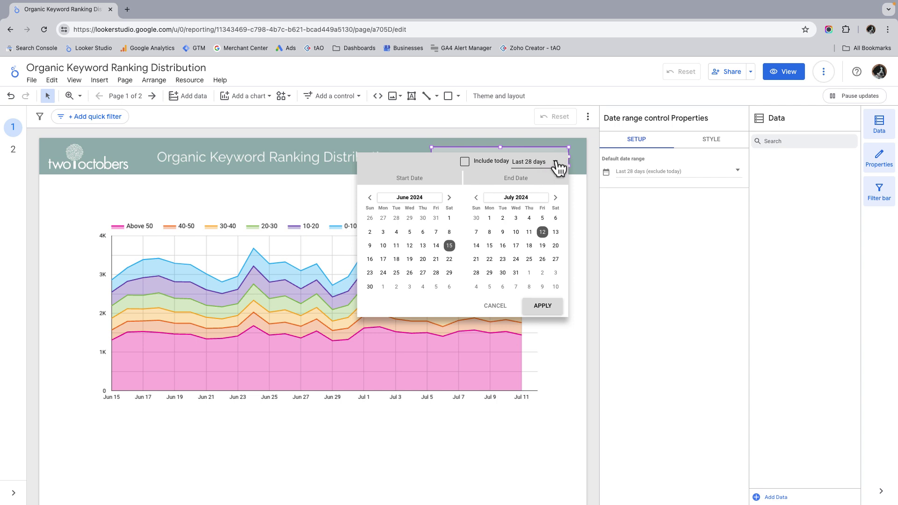
click(554, 163)
scroll(551, 187, down, 10)
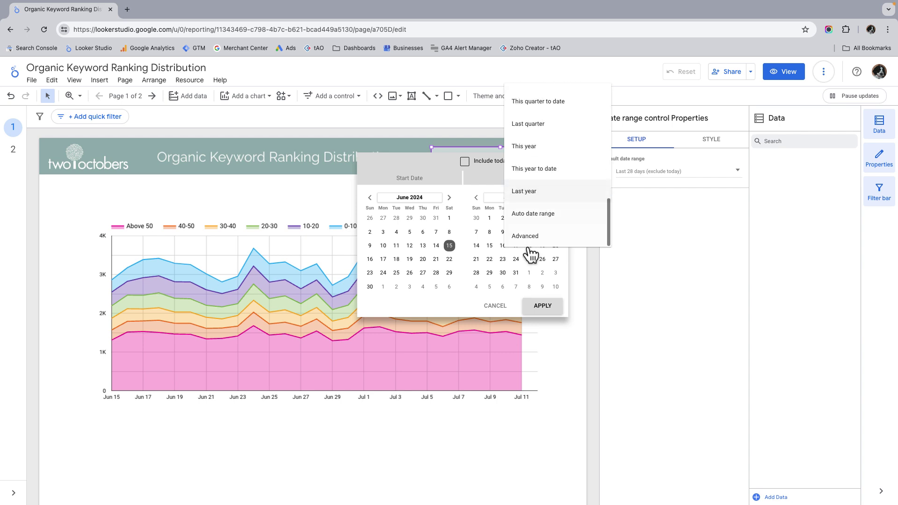
click(531, 242)
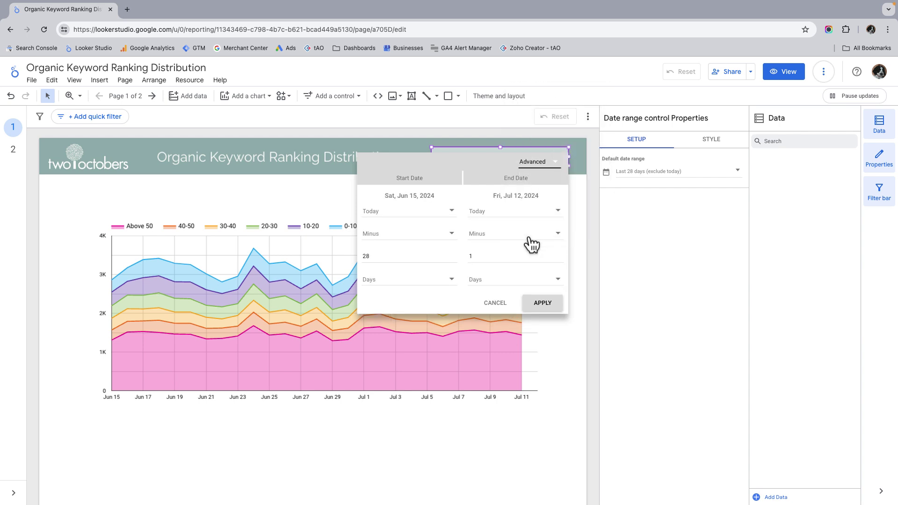
click(401, 287)
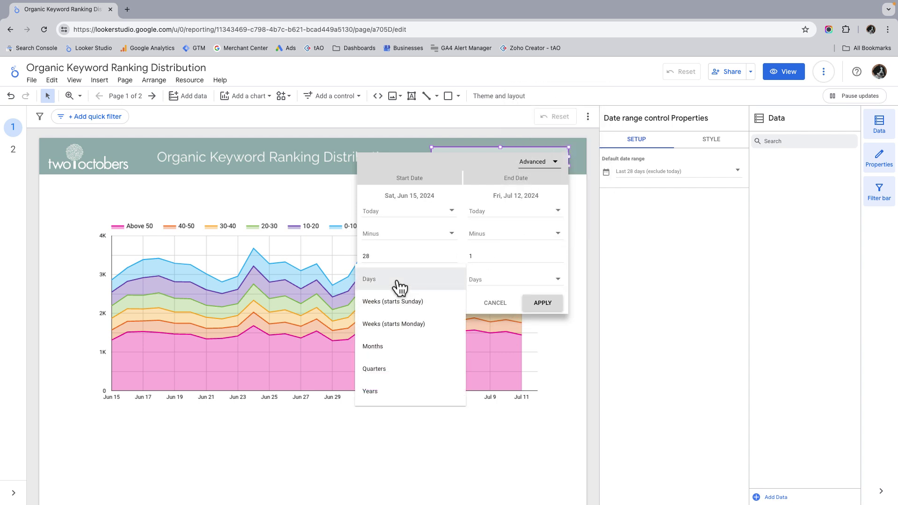
click(387, 350)
click(380, 256)
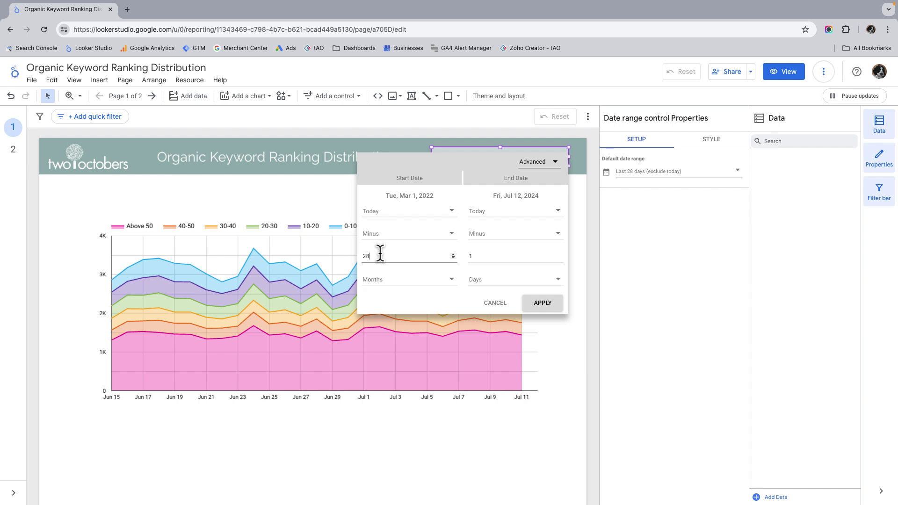
key(BackSpace)
key(BackSpace)
text(12)
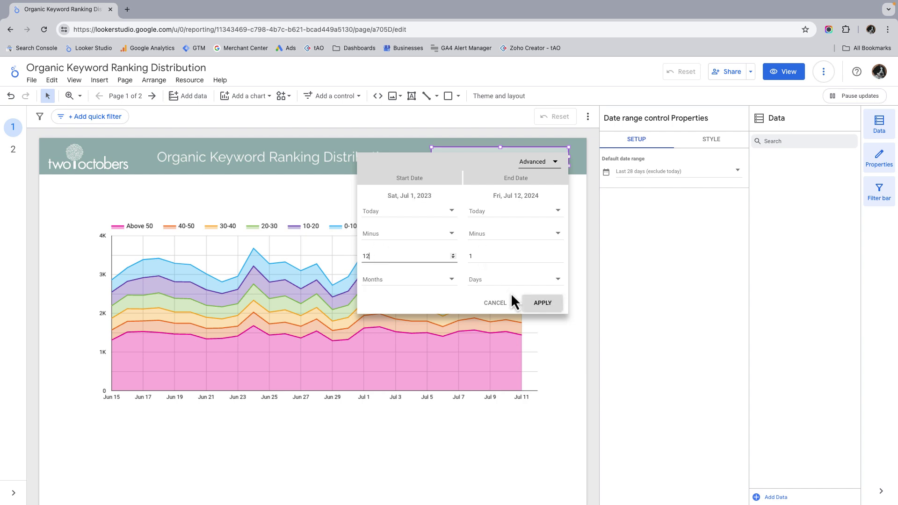
click(543, 303)
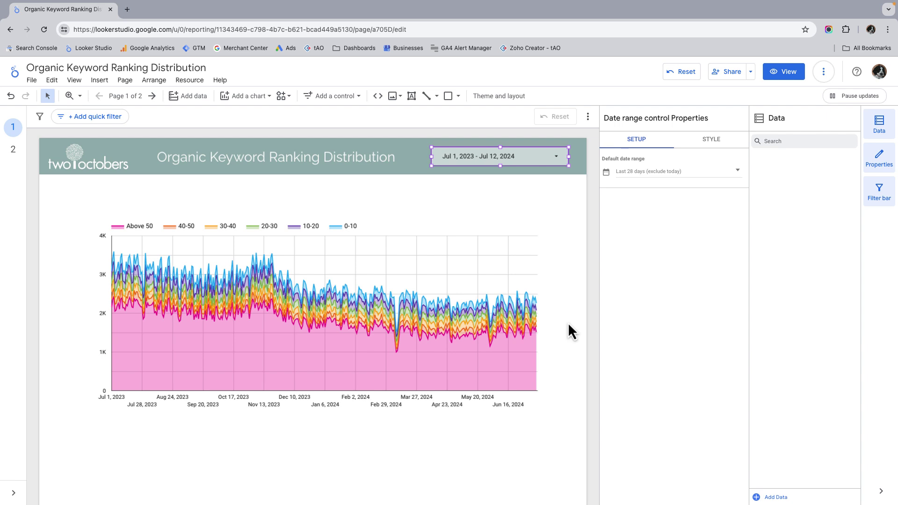
Step: Enable drill down on the stacked area chart, remove the Year dimension, and set the default drill down level to Year Month
click(469, 359)
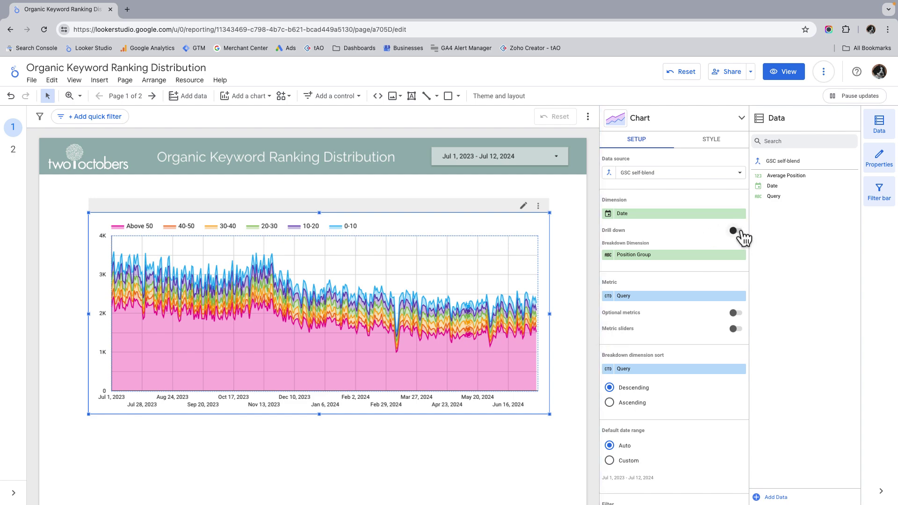
click(738, 231)
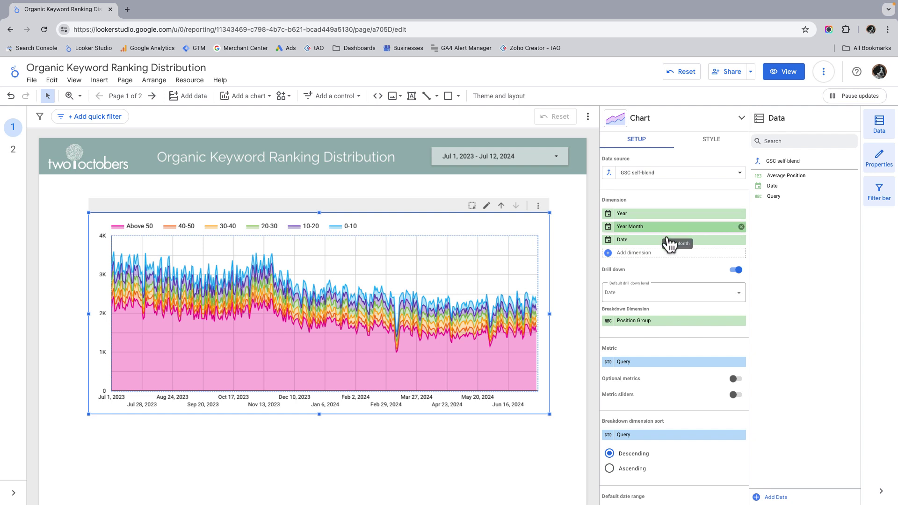
click(660, 295)
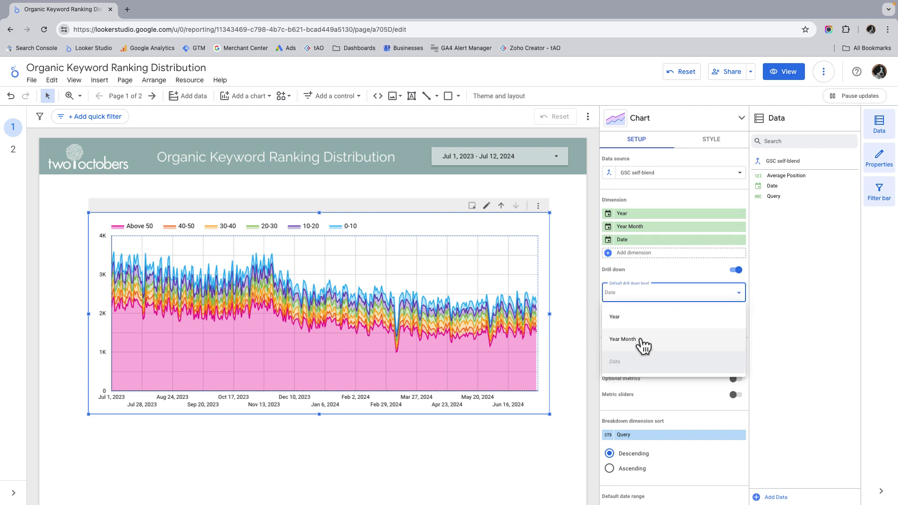
click(689, 218)
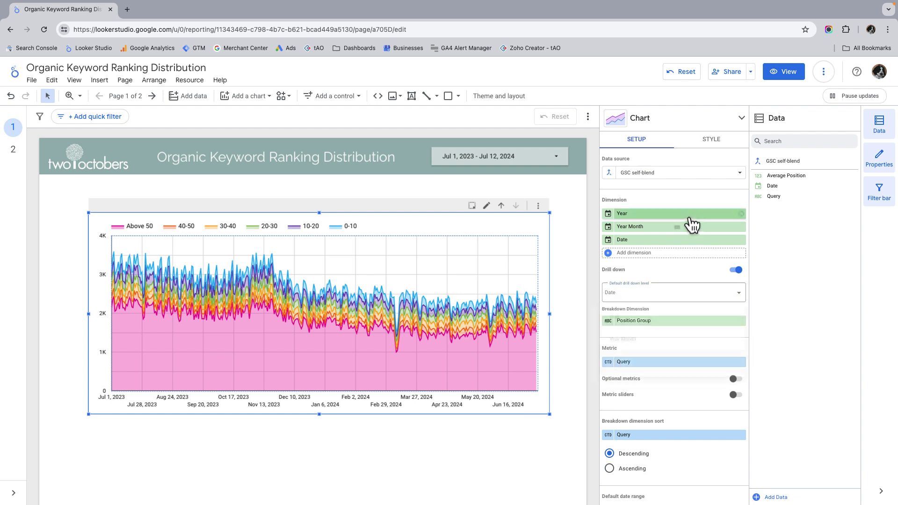
click(741, 214)
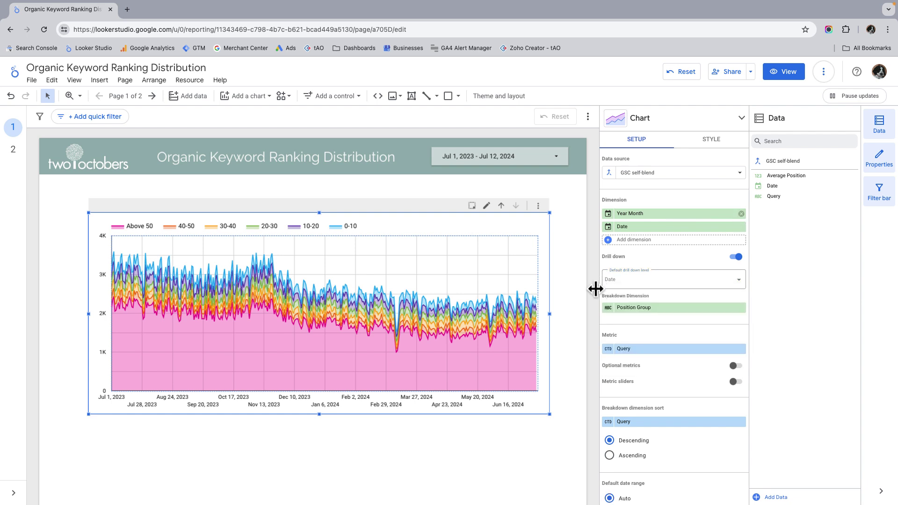
click(636, 280)
click(634, 306)
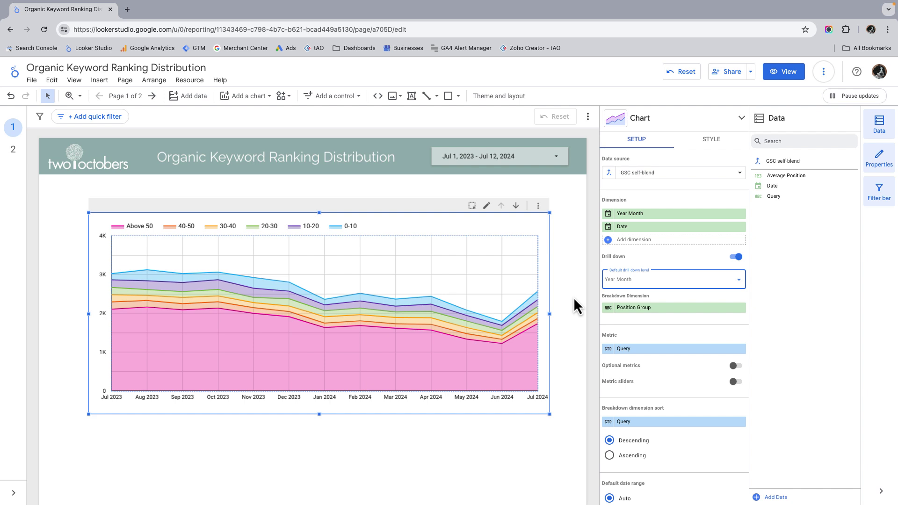
scroll(407, 306, down, 1)
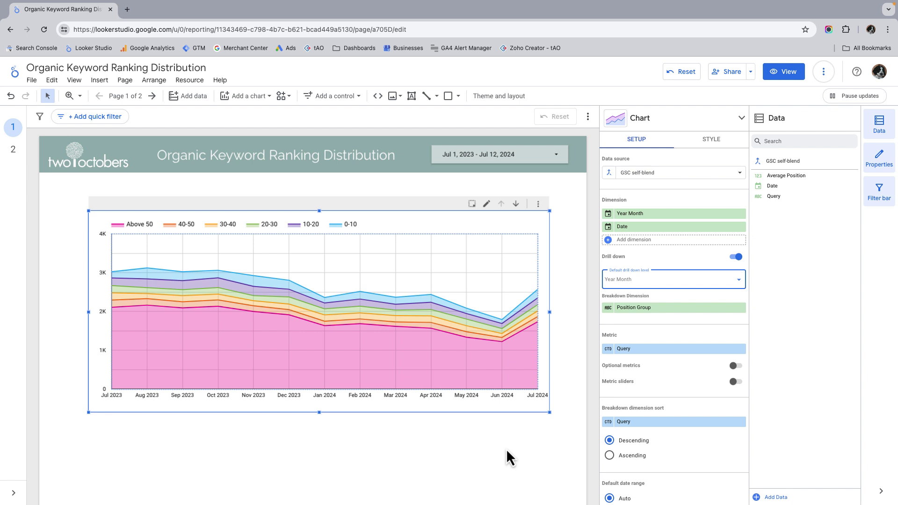
mouse_move(208, 361)
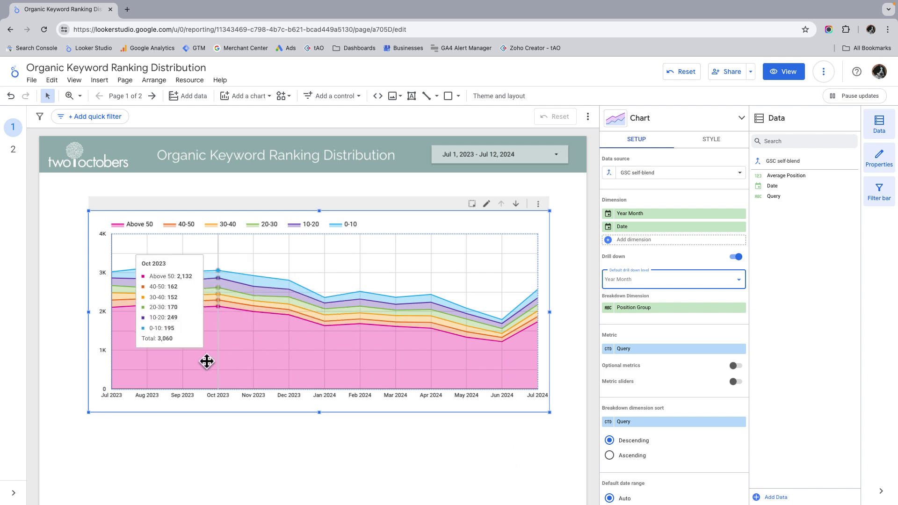